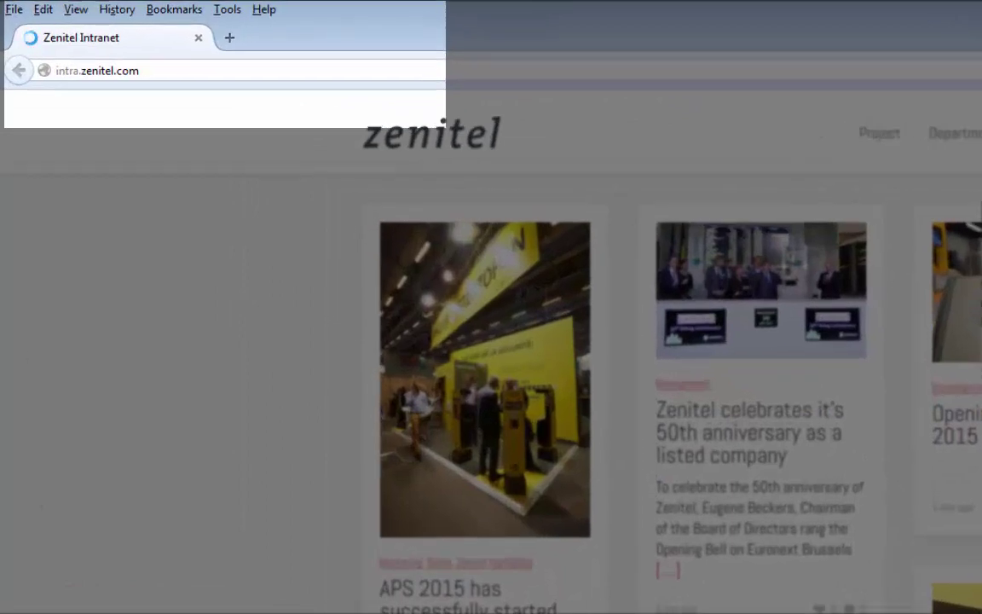
Replace the intranet address in Firefox with 10.5.101.124 to load the intercom's login page.
click(184, 73)
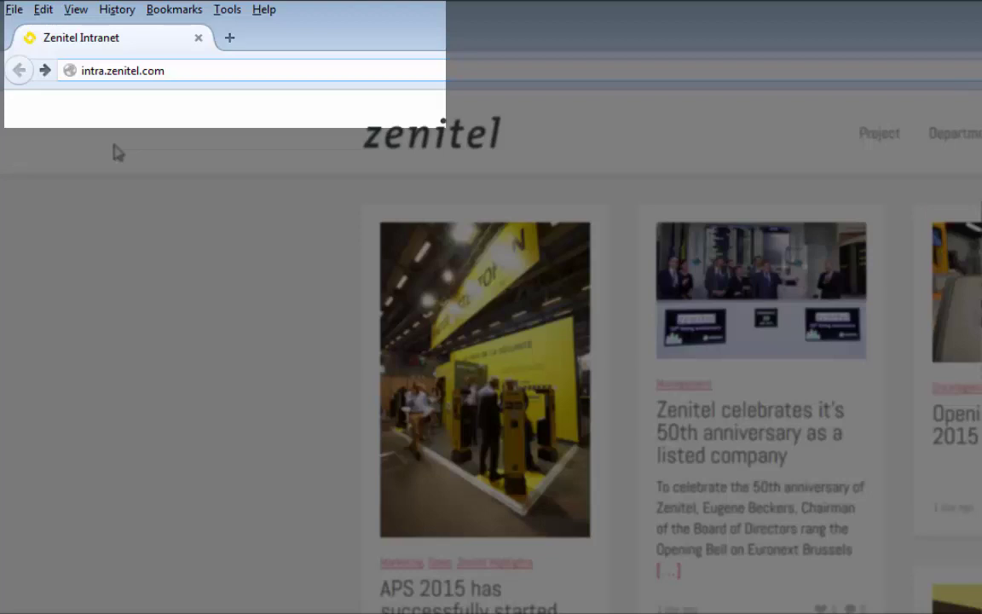
key(BackSpace)
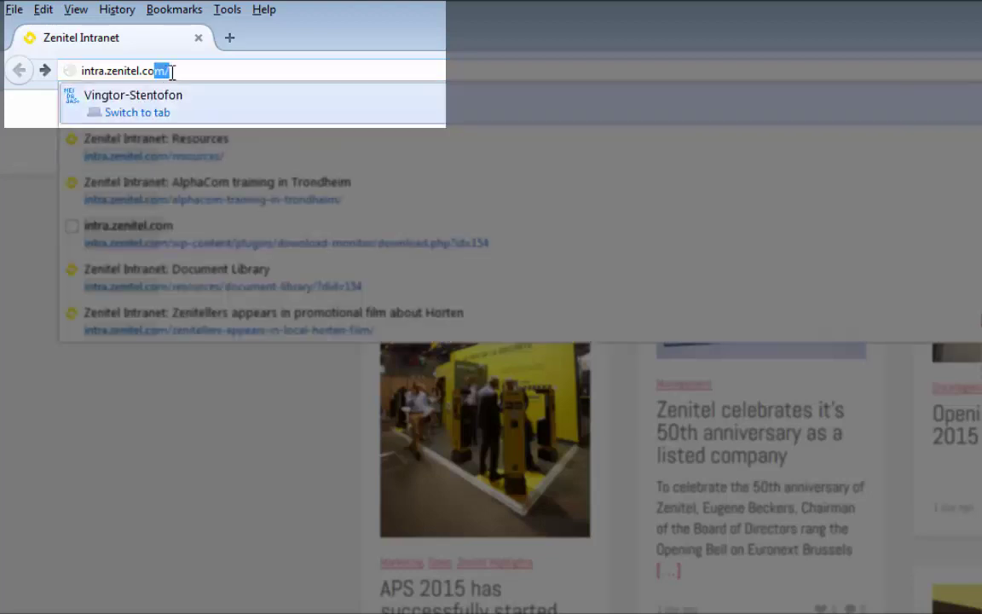
key(Return)
text(10.5.1)
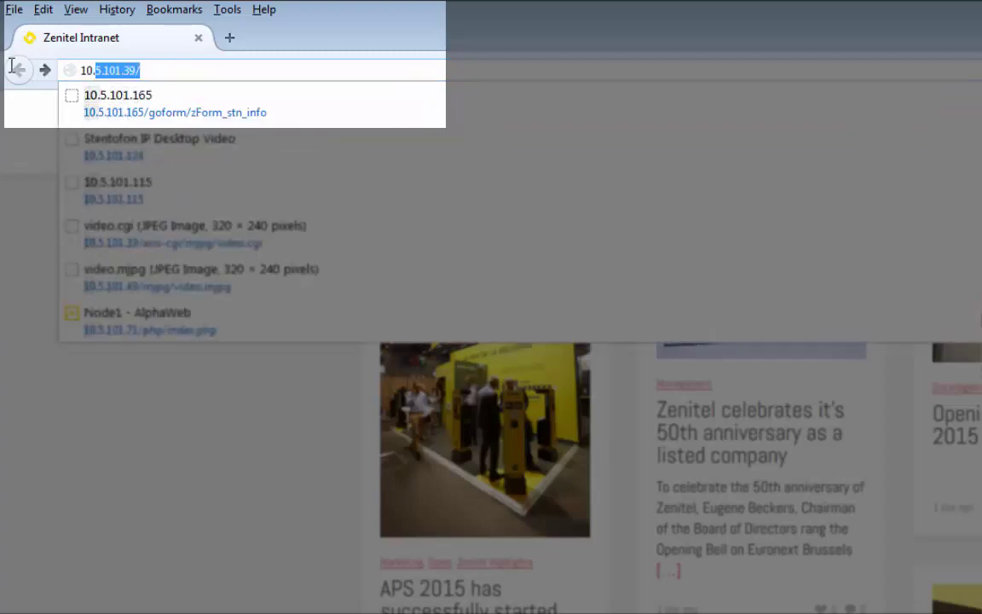
text(01.124)
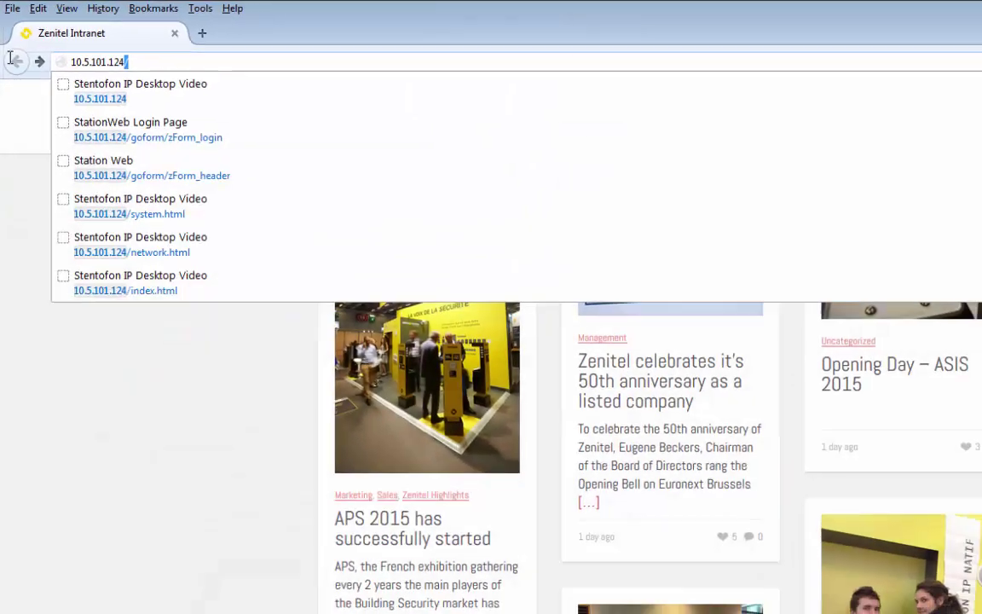
key(Return)
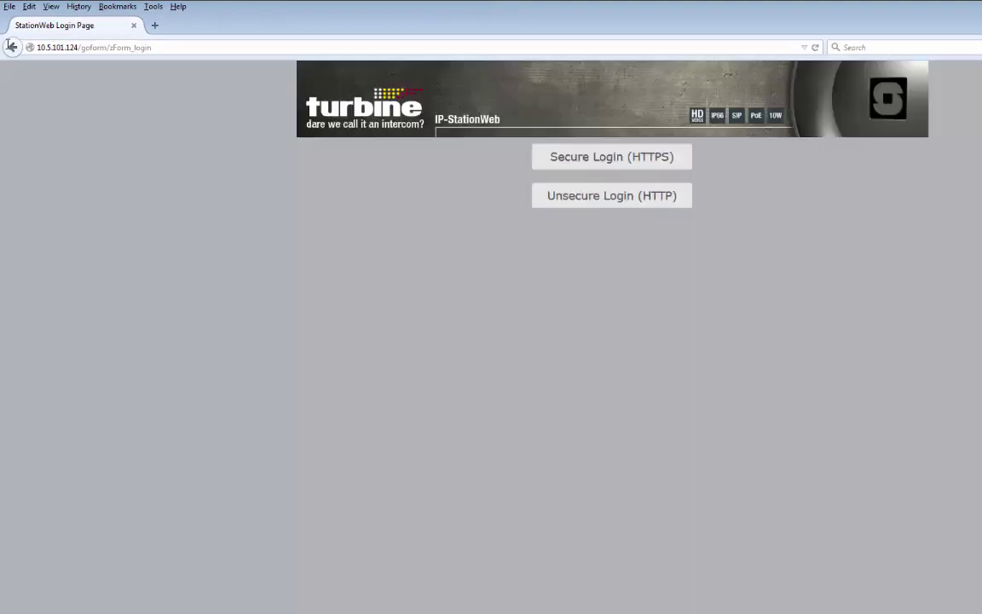
Log in via Unsecure Login (HTTP) with the station's user name and password.
click(623, 214)
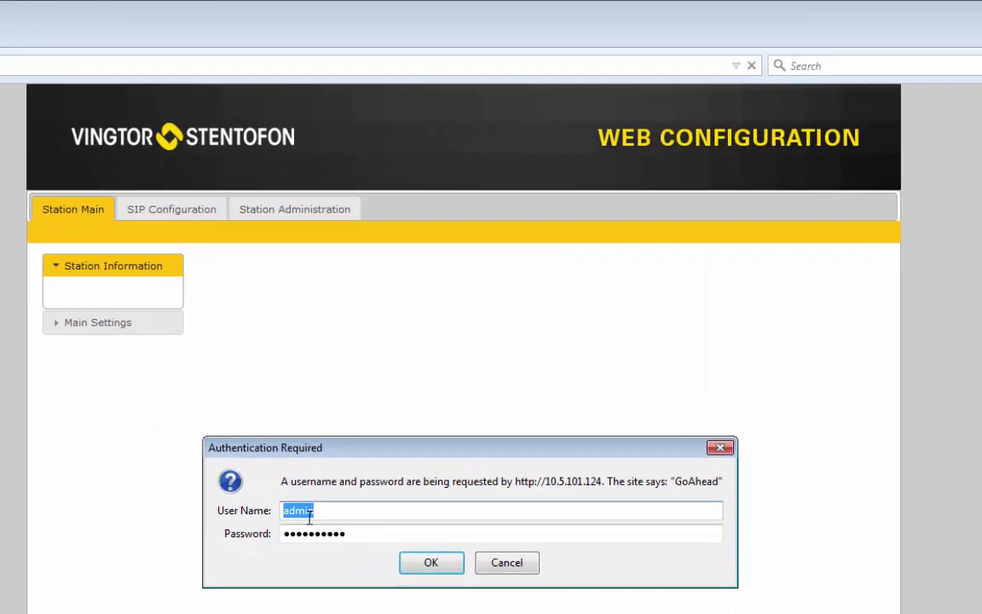
drag(347, 533, 101, 539)
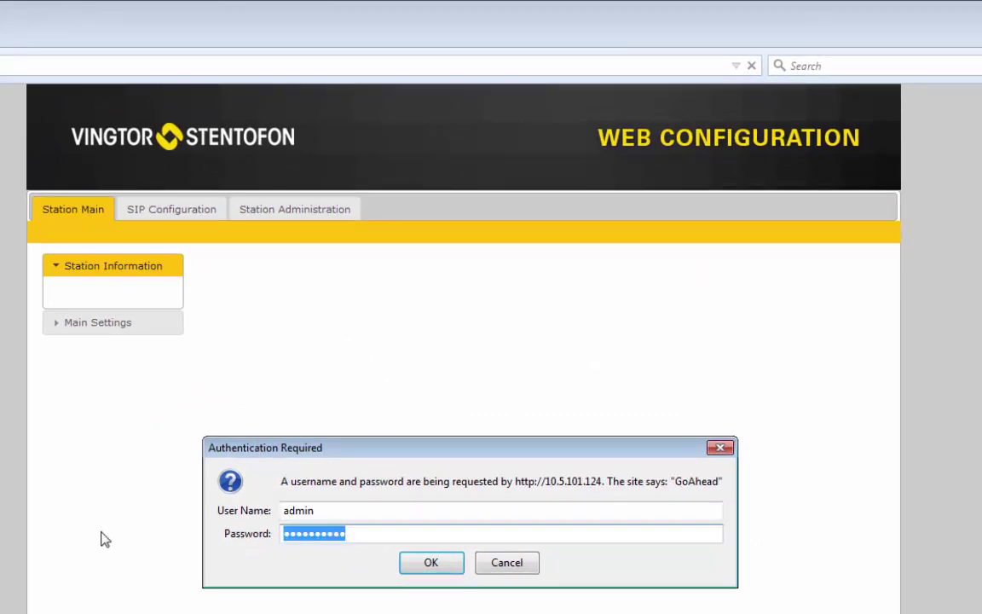
text(••••••••••)
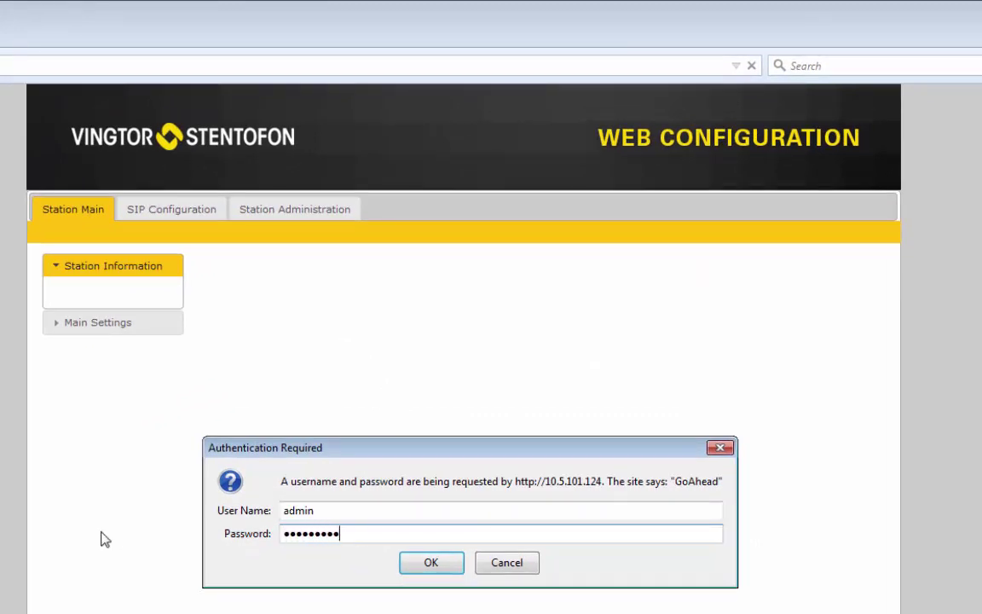
key(Return)
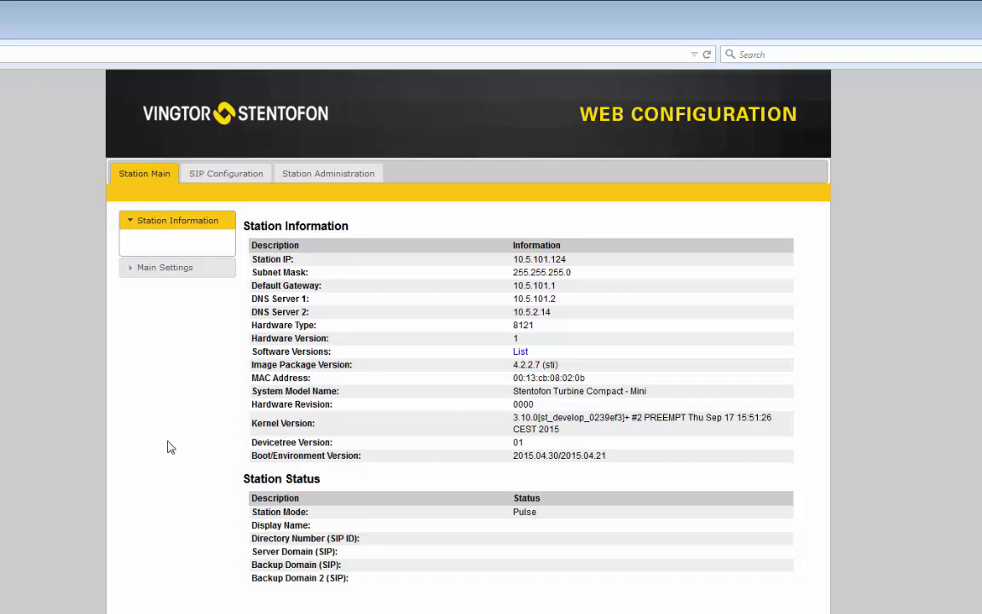
Switch to the Main Settings page from the left accordion.
click(166, 269)
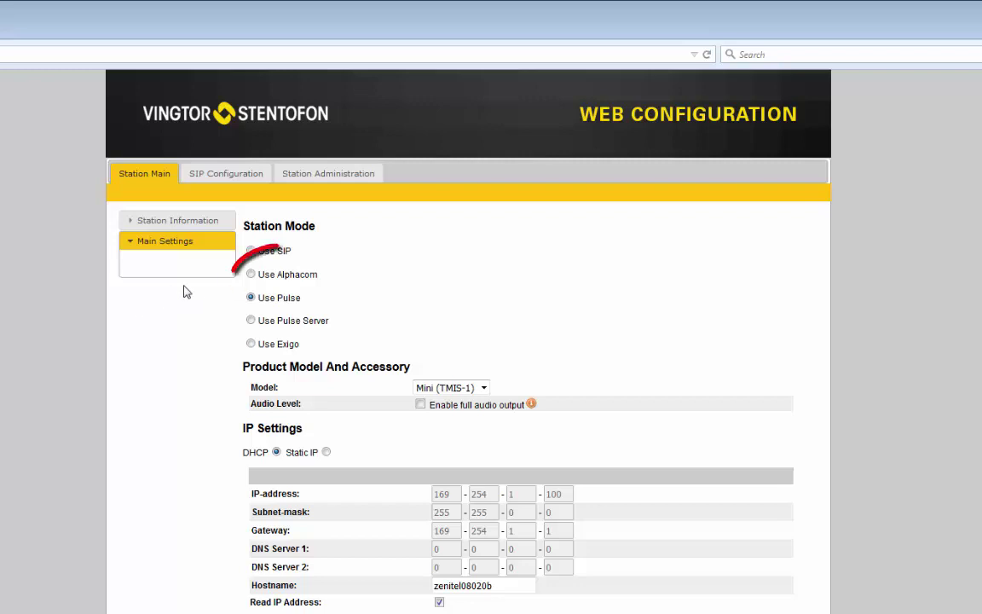
Select Use Alphacom and enter AlphaCom IP-address 10.5.101.30.
click(251, 274)
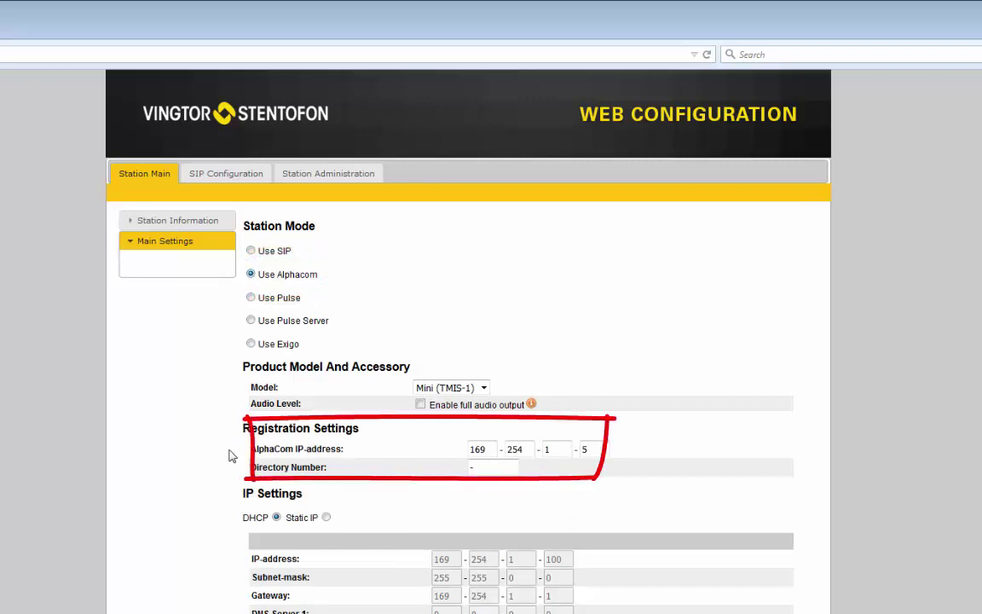
double_click(448, 452)
text(10)
key(Tab)
text(5)
key(Tab)
text(101)
key(Tab)
text(30)
Set the Directory Number to 124.
key(Tab)
text(124)
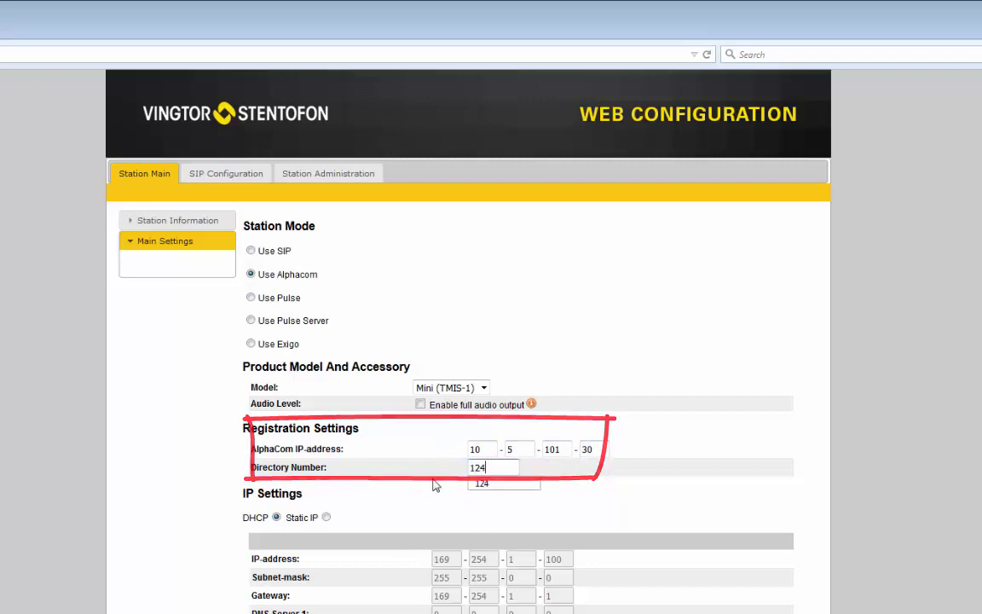
click(165, 544)
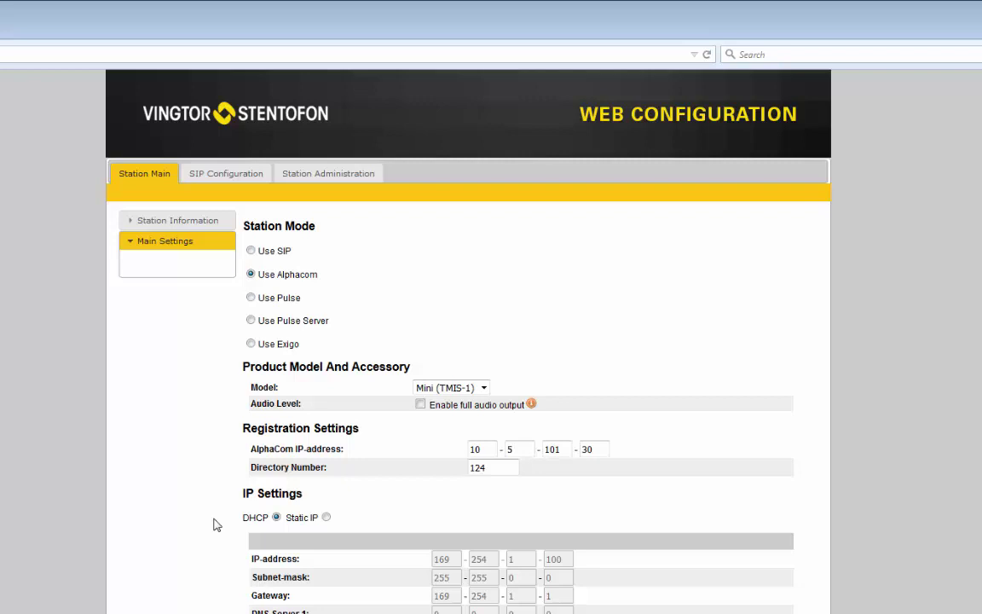
Select Use SIP, save it, and apply the change with a station restart.
click(251, 251)
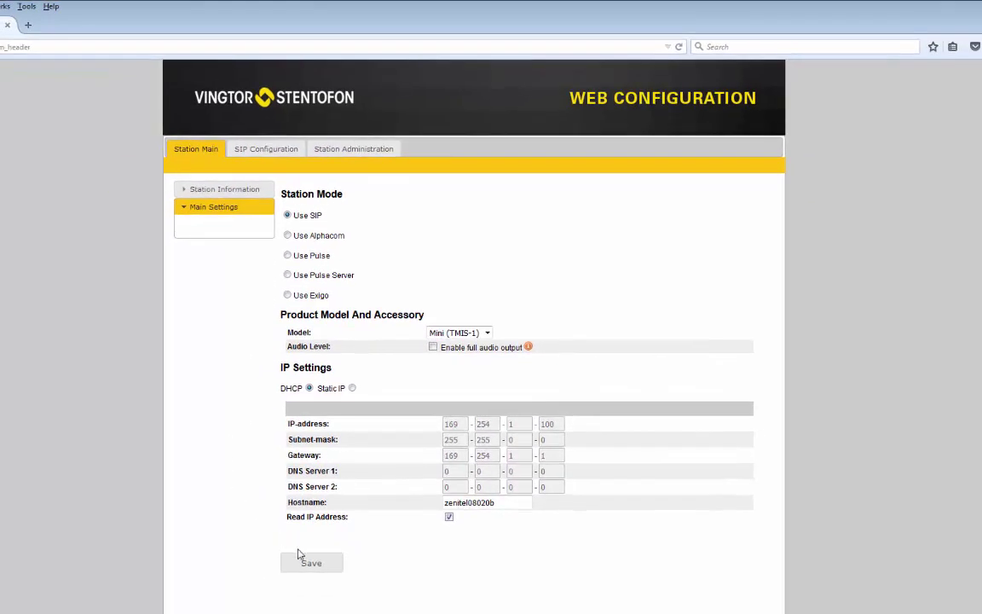
click(311, 563)
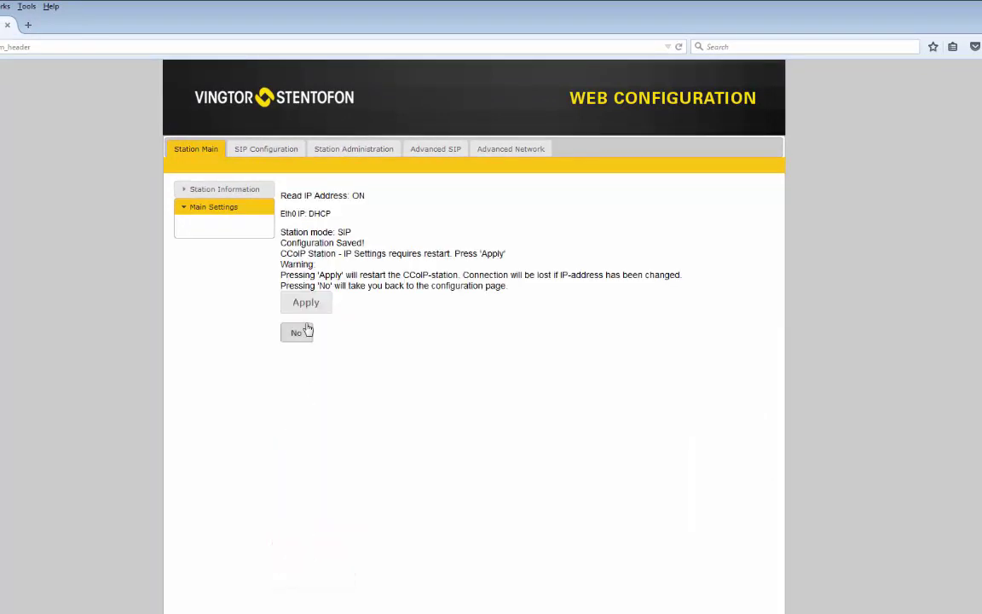
click(306, 305)
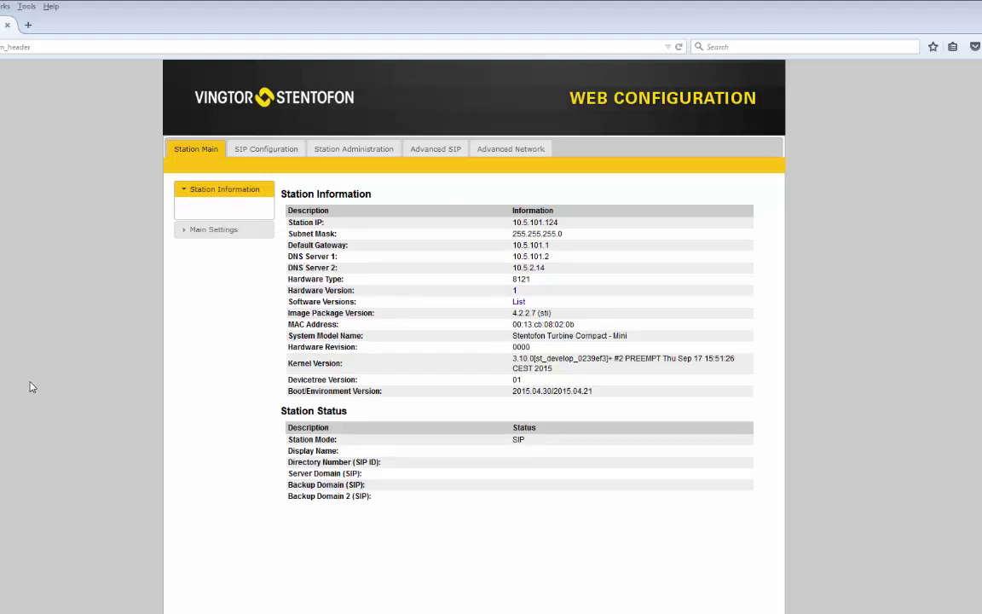
In SIP Configuration, enter Display Name 'Main door' and Directory Number 124.
click(277, 148)
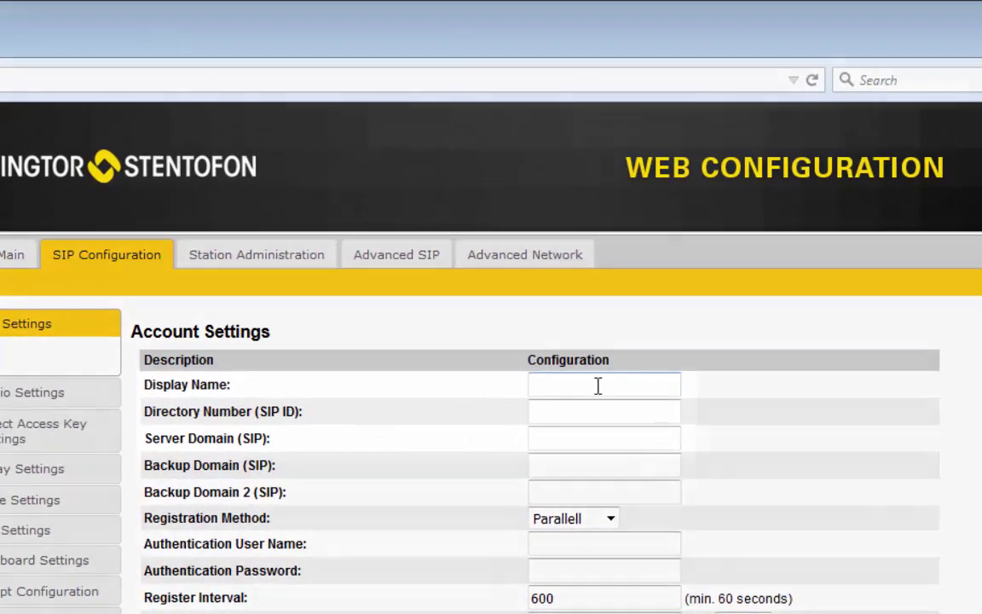
click(587, 378)
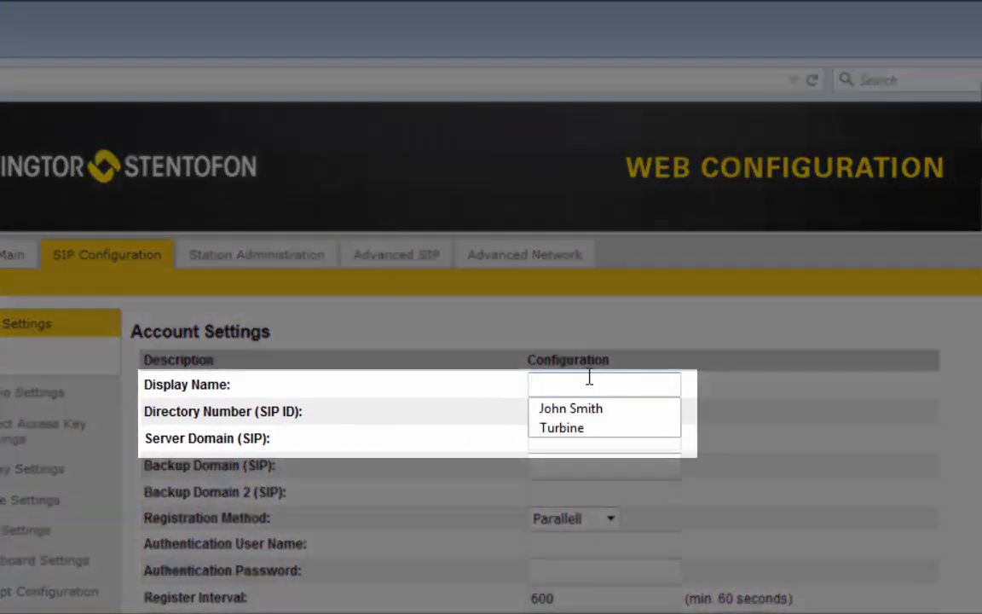
text(Main door)
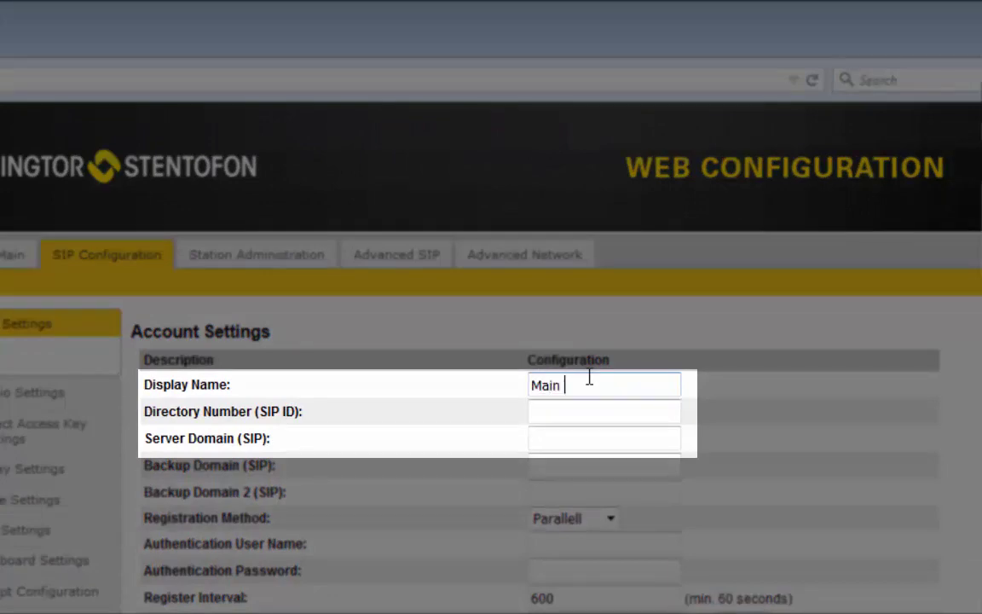
click(579, 412)
text(124)
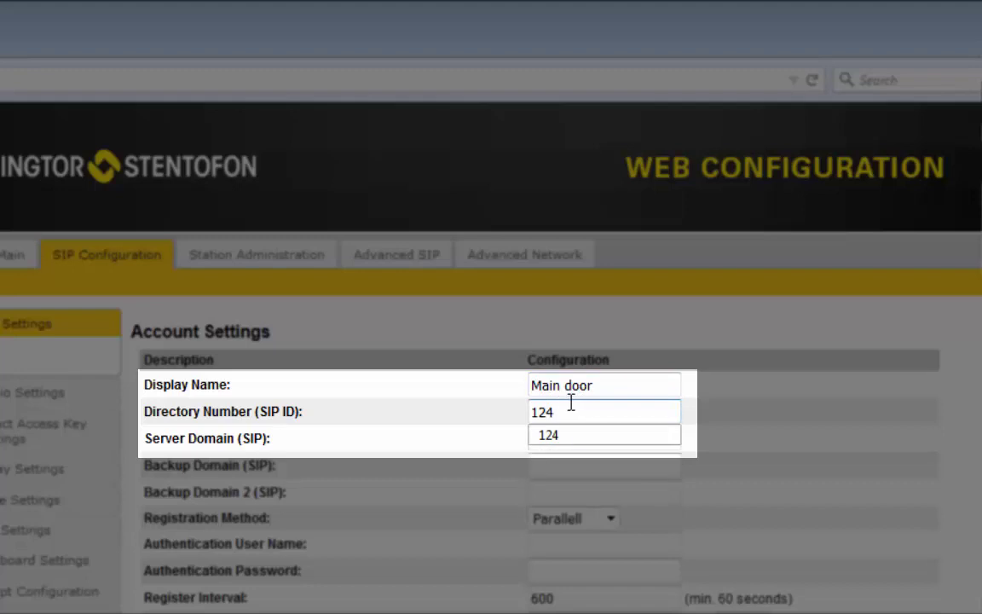
Enter Server Domain 10.5.101.30, leaving the authentication user name and password empty.
click(562, 457)
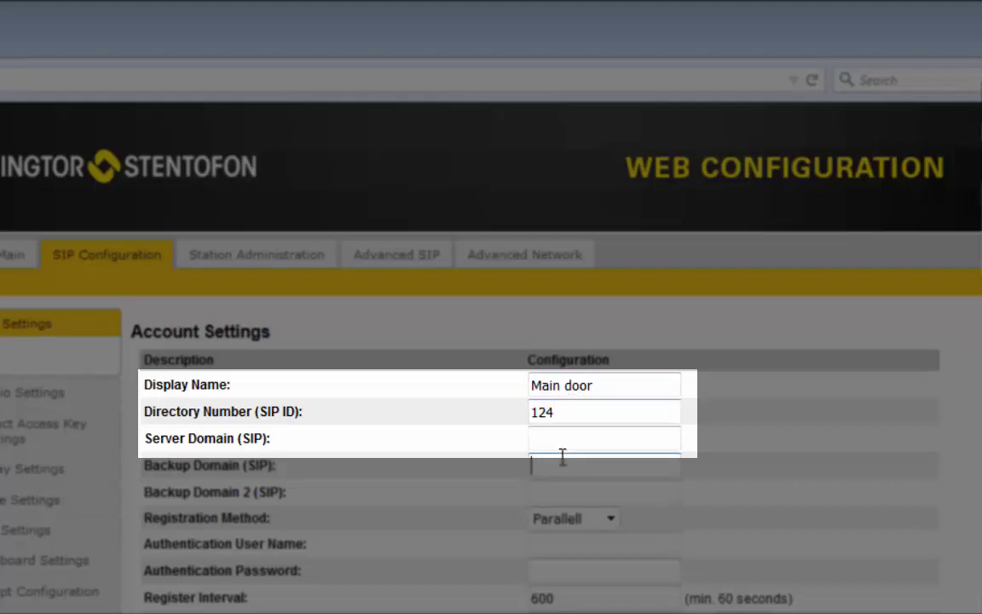
click(555, 437)
text(10.)
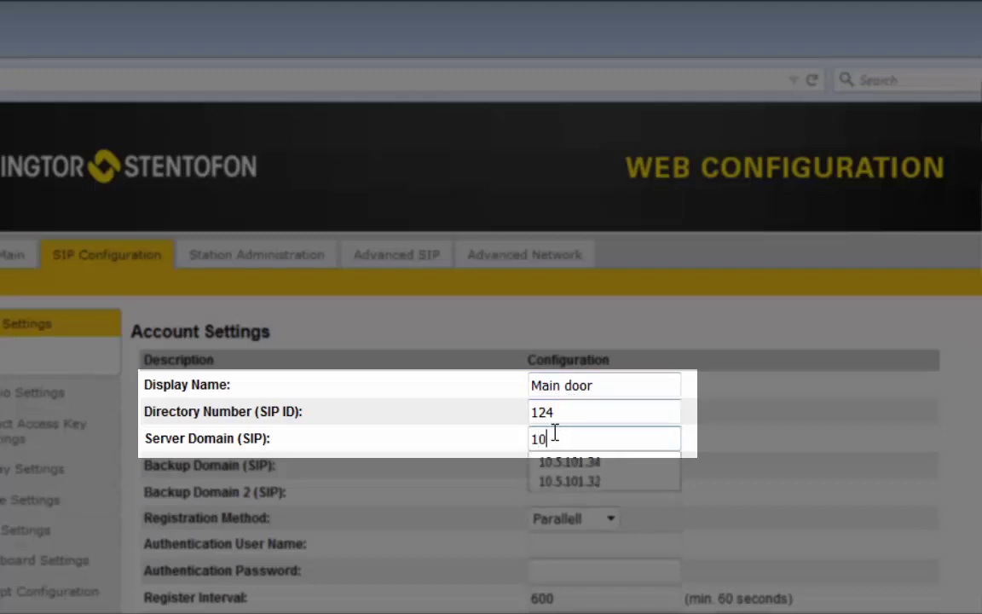
text(5.101.30)
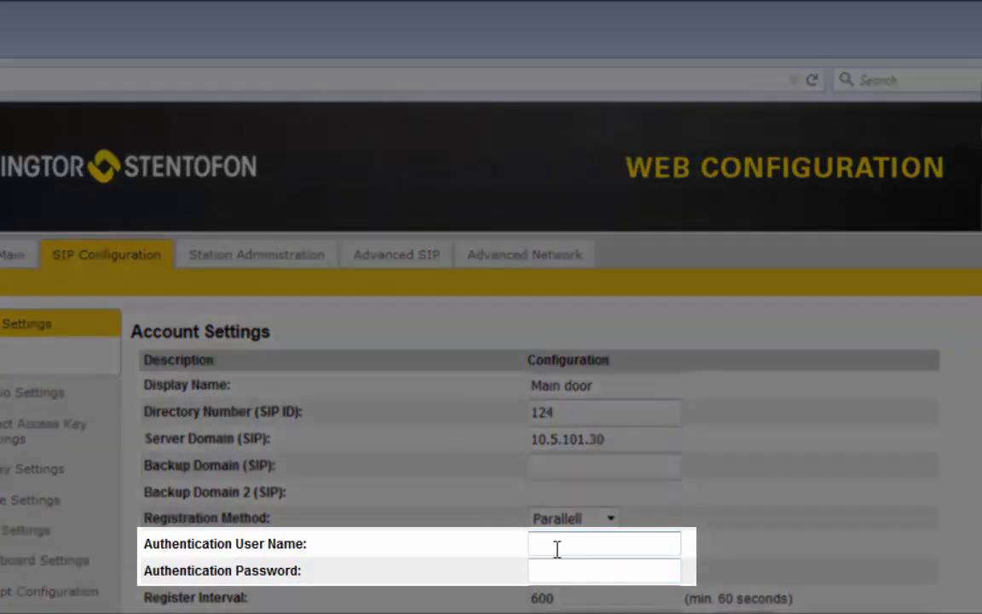
click(555, 547)
click(554, 569)
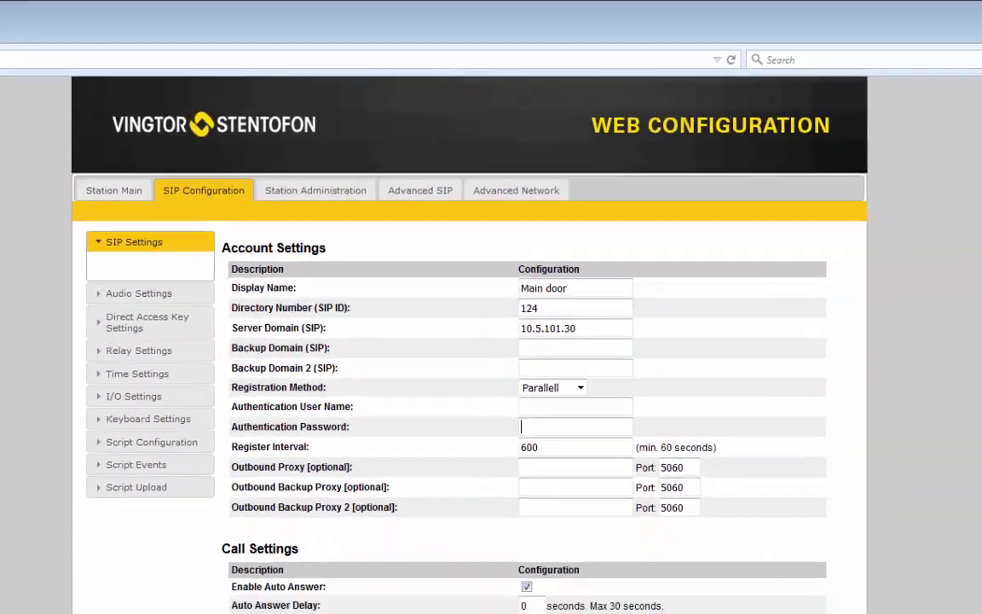
Save the SIP account settings and confirm the station reboot.
scroll(491, 367, down, 4)
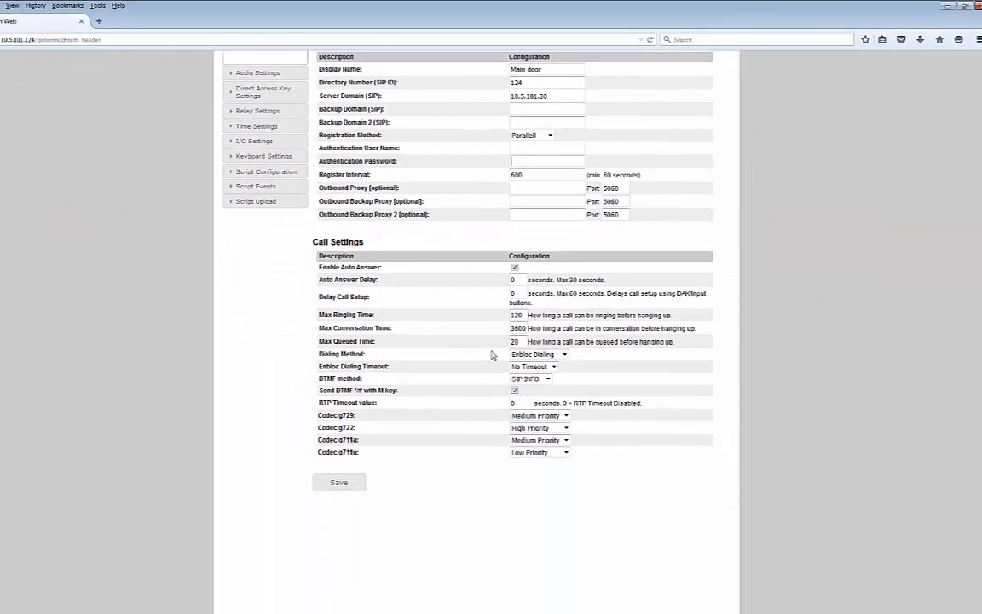
click(343, 423)
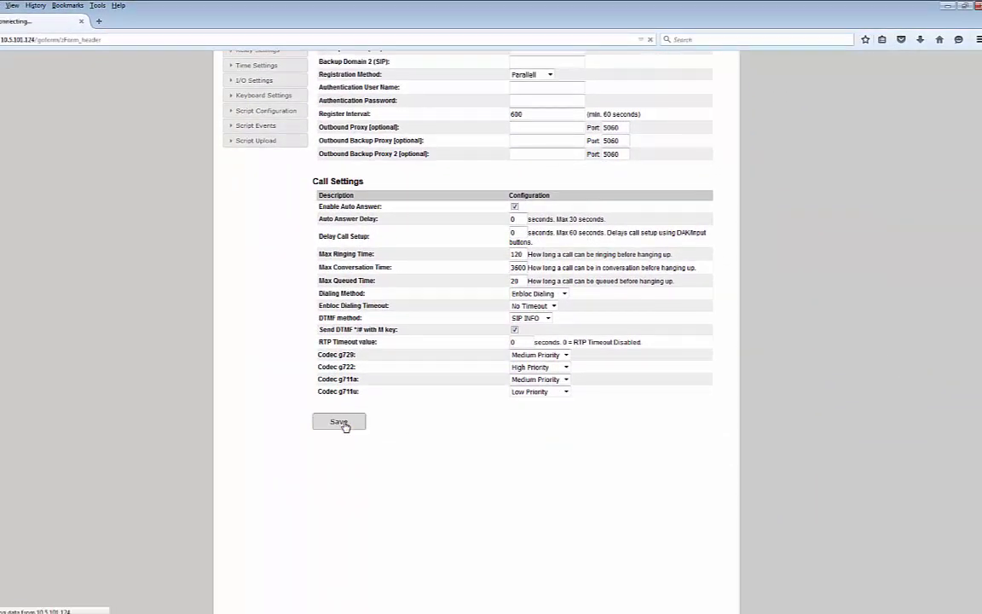
scroll(343, 340, up, 3)
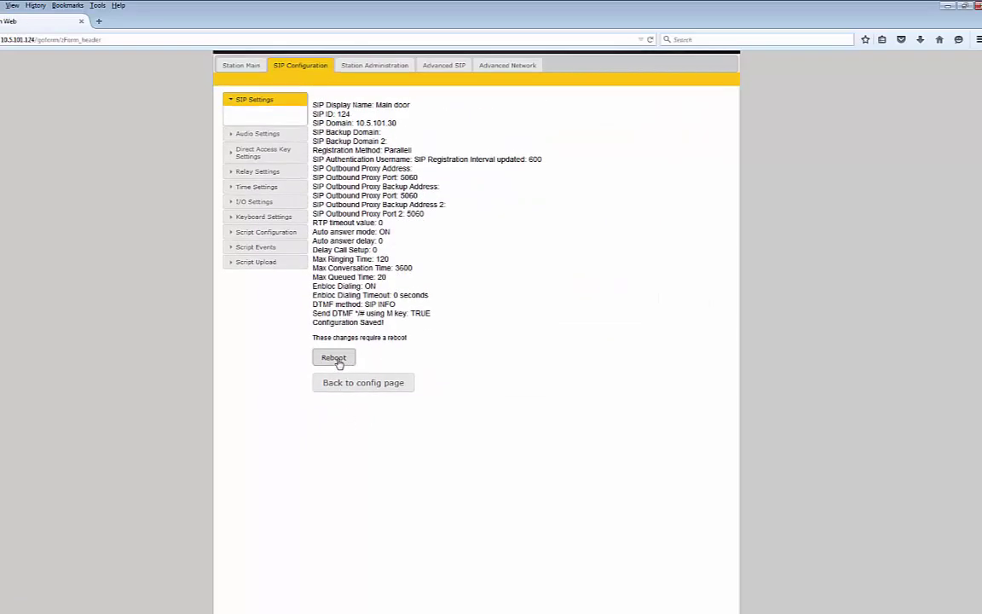
click(336, 361)
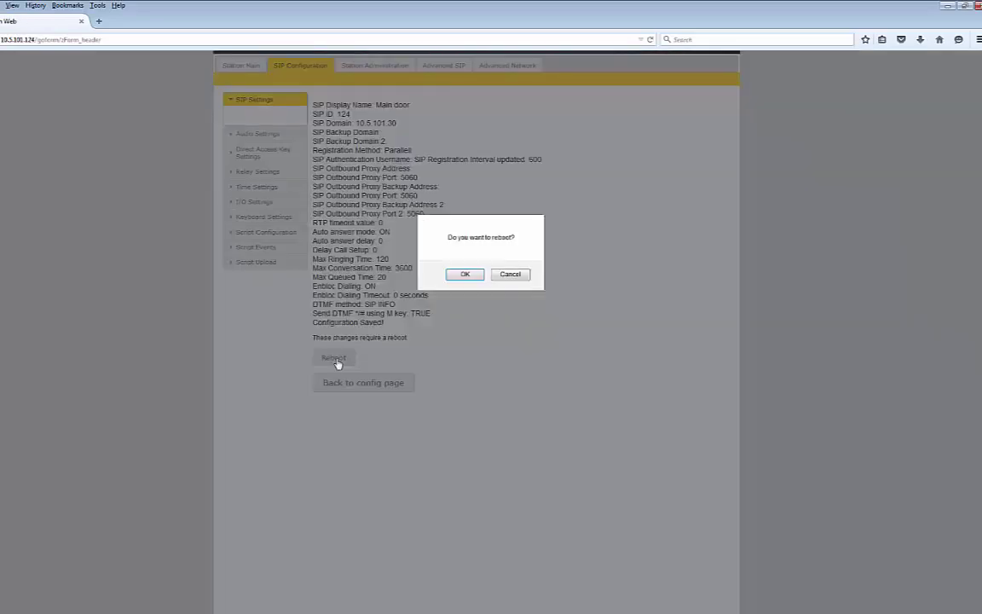
click(465, 274)
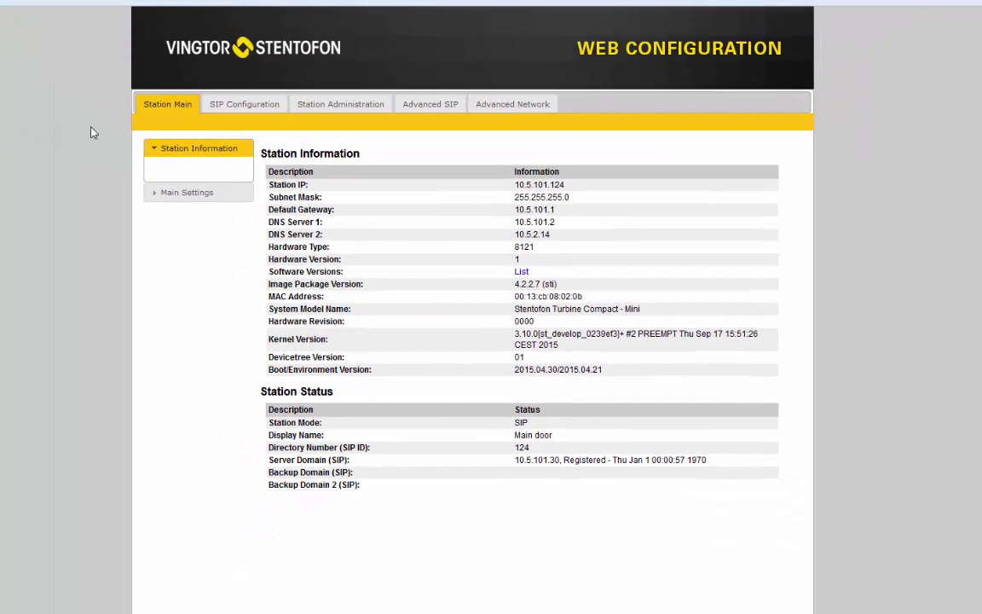
In Direct Access Key Settings, enter 121 as Direct Access Key 1's value.
click(223, 105)
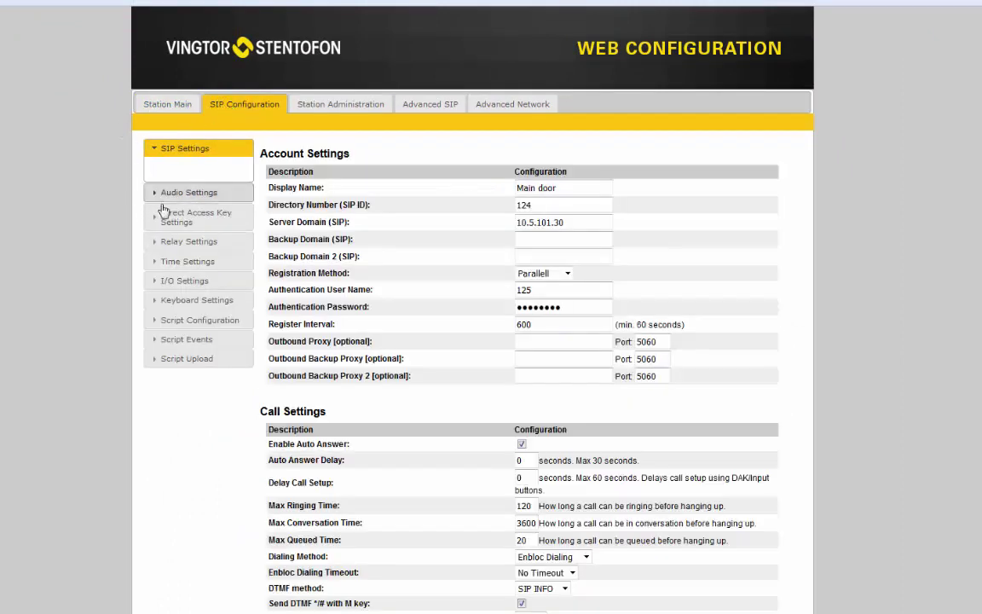
click(170, 219)
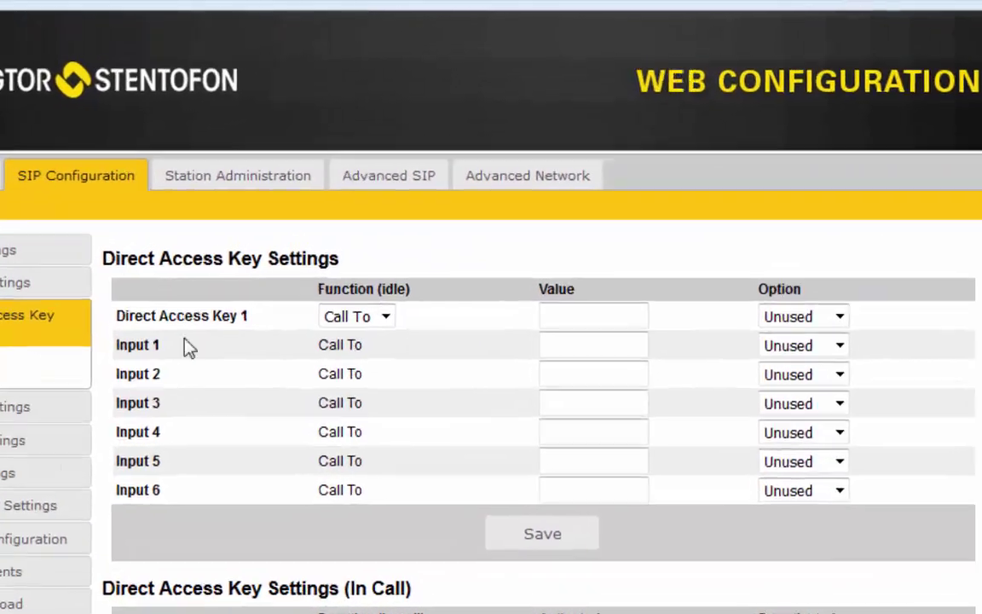
click(542, 248)
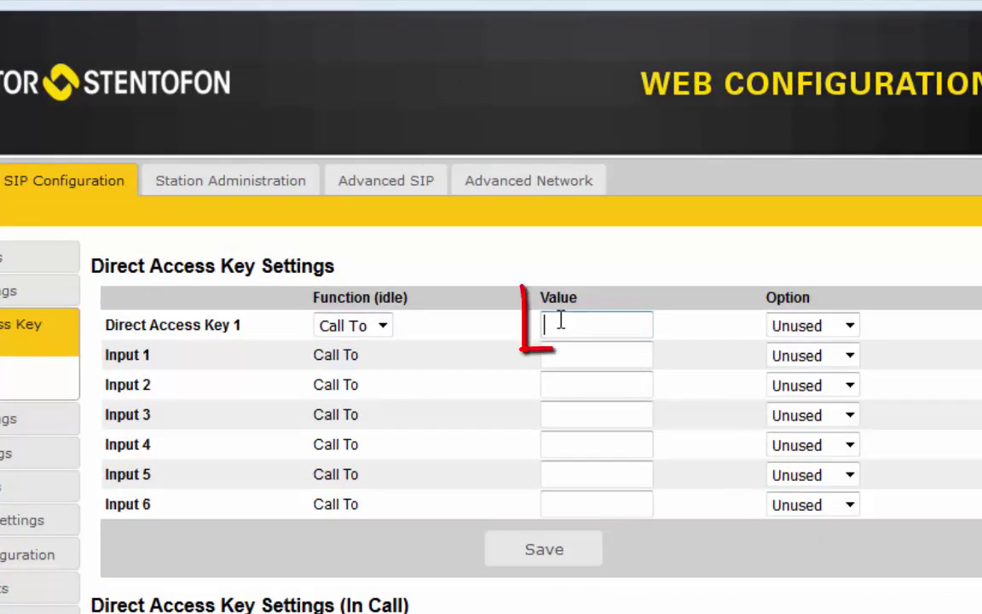
text(121)
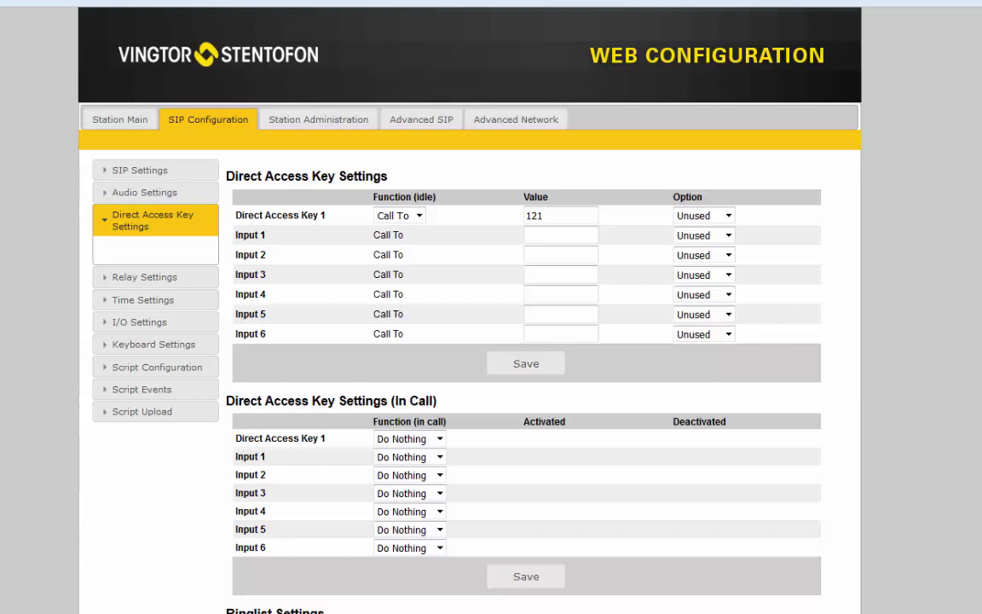
Open Audio Settings and keep Speaker Volume at 5 in its dropdown.
click(142, 194)
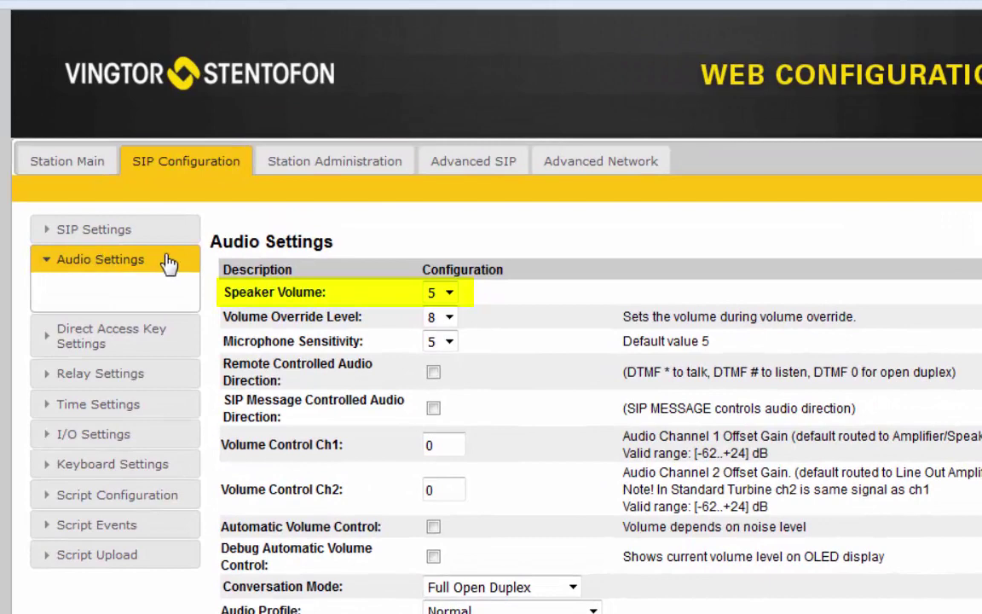
click(448, 295)
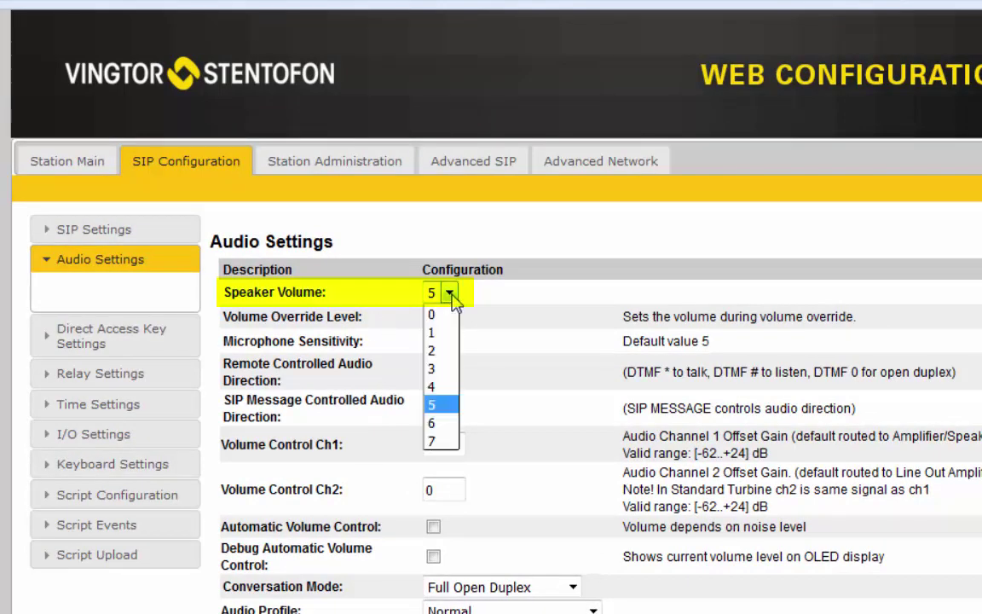
click(449, 294)
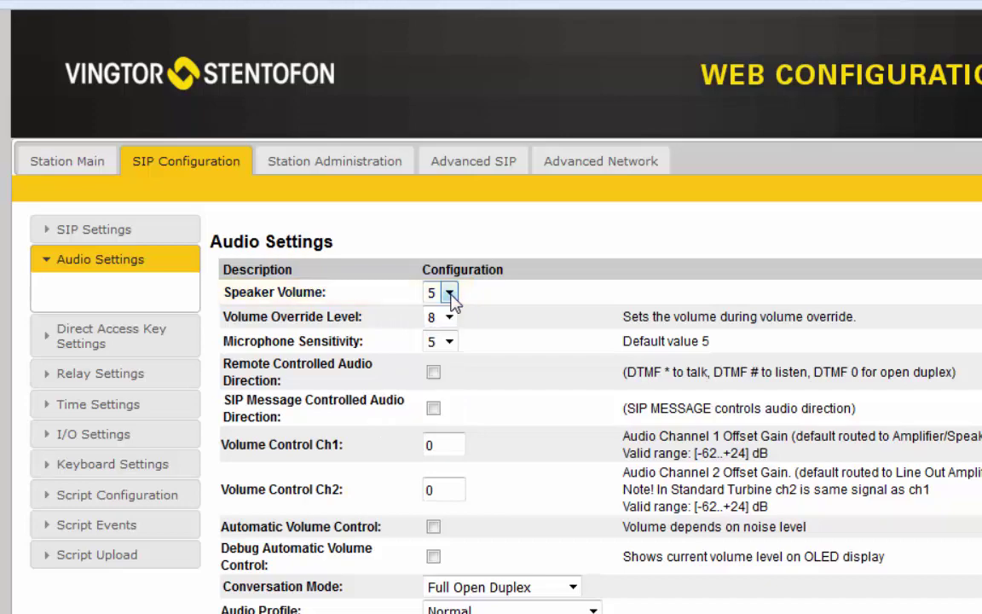